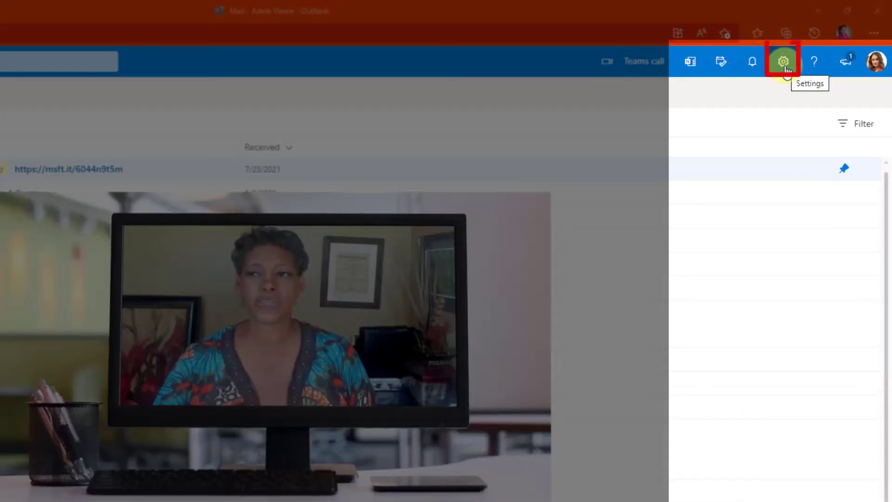
# Switch on the Desktop notifications toggle in the Settings gear's quick settings pane
pyautogui.click(784, 62)
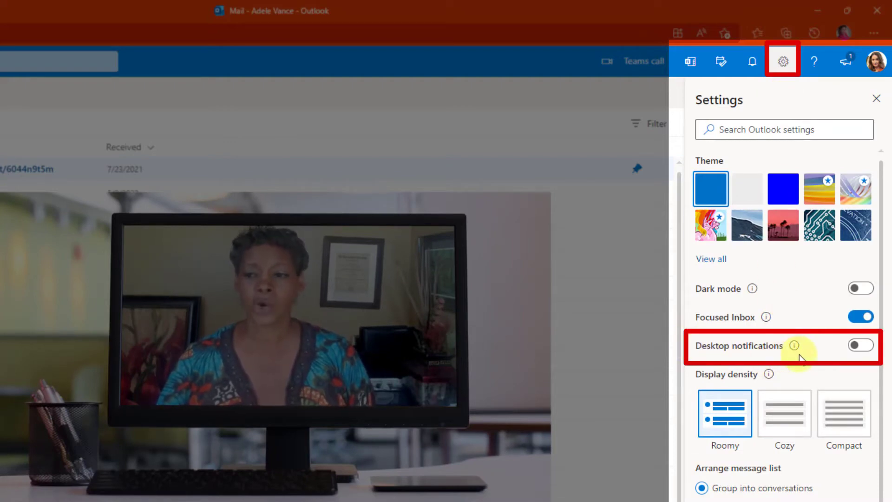
pyautogui.click(857, 347)
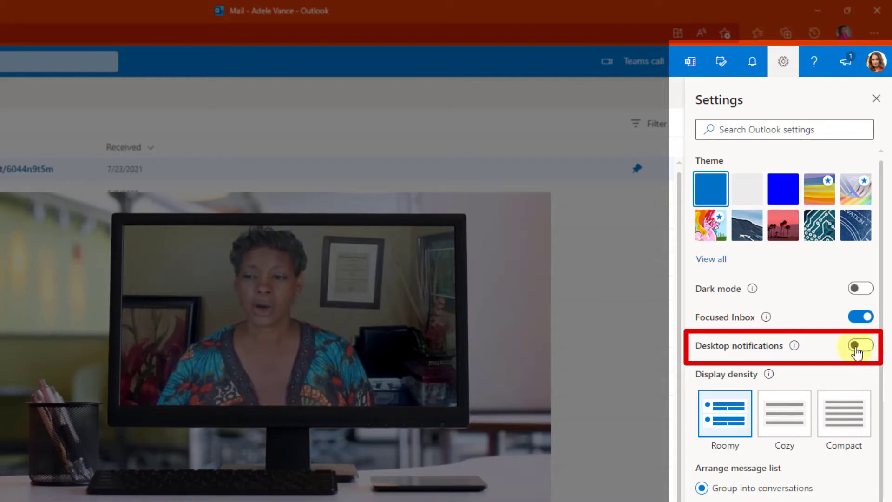
pyautogui.click(856, 347)
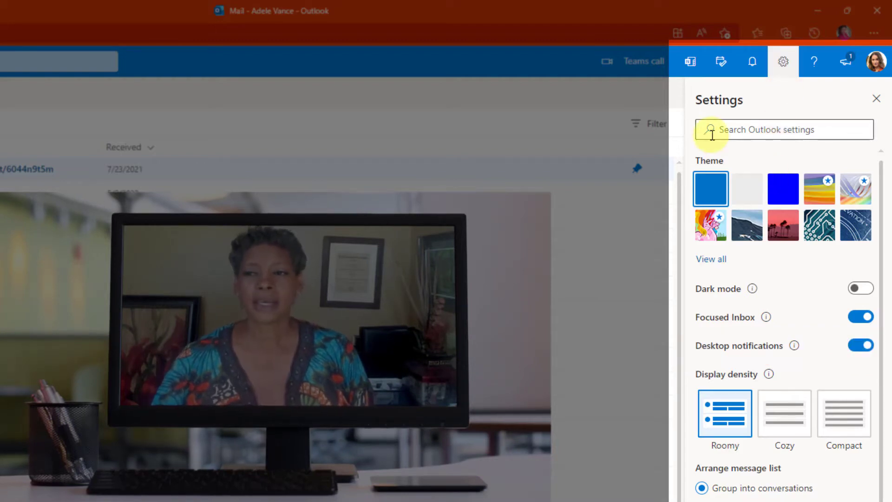
# Find 'notification' in settings and leave 'Notify me when a new message arrives' checked
pyautogui.click(728, 130)
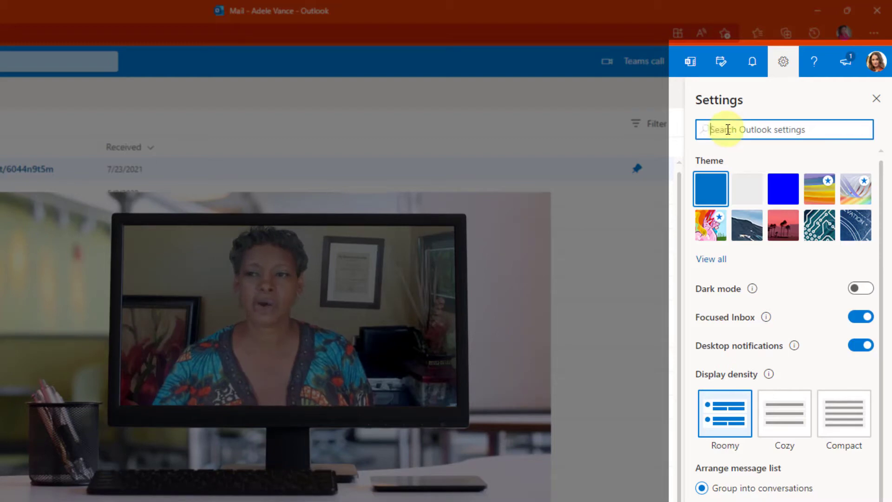
pyautogui.write('notification')
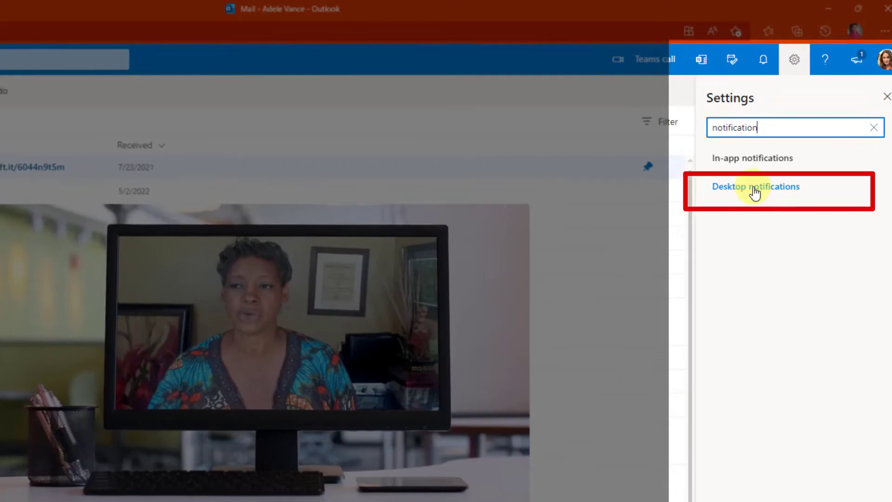
pyautogui.click(755, 190)
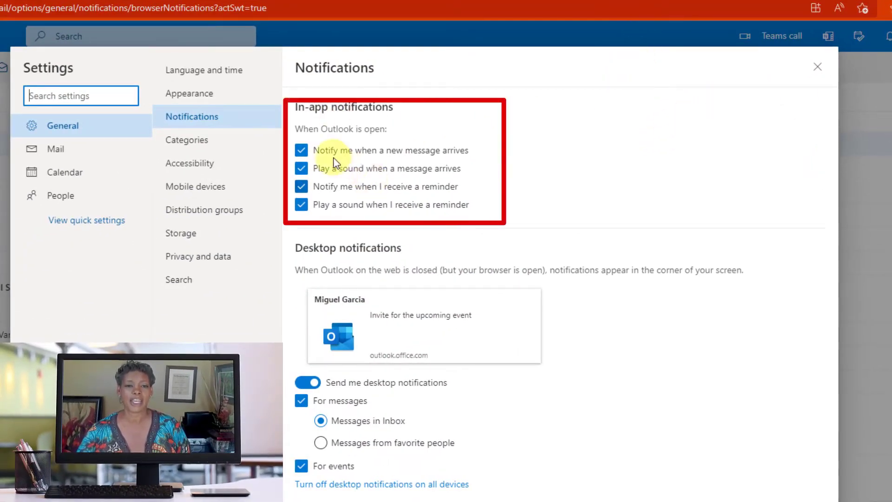
pyautogui.click(301, 150)
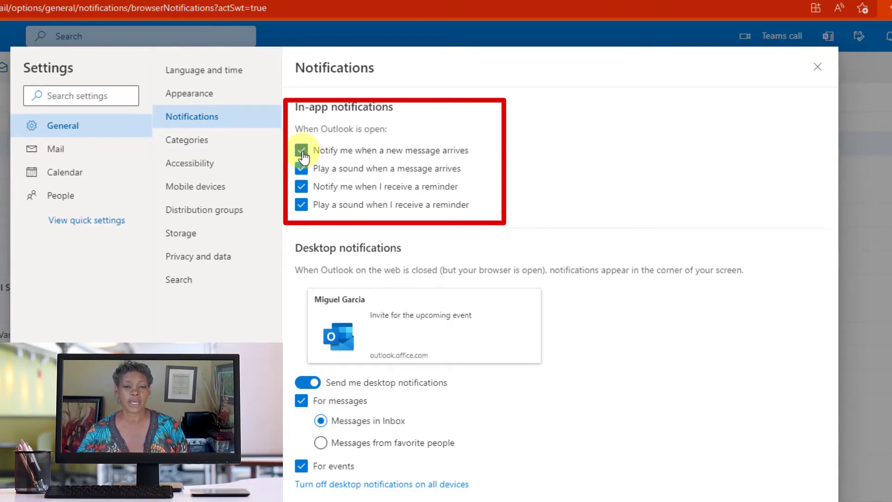
pyautogui.click(302, 151)
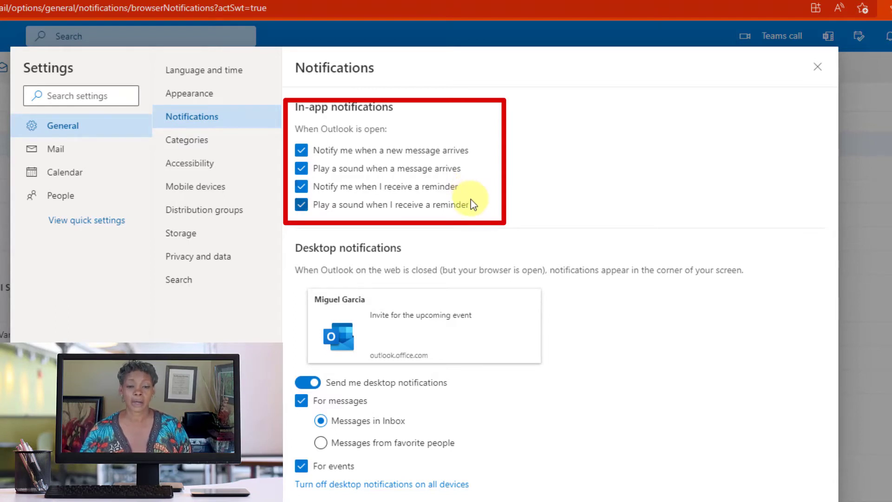
# Reopen General > Notifications through View all Outlook settings, then close settings
pyautogui.click(818, 67)
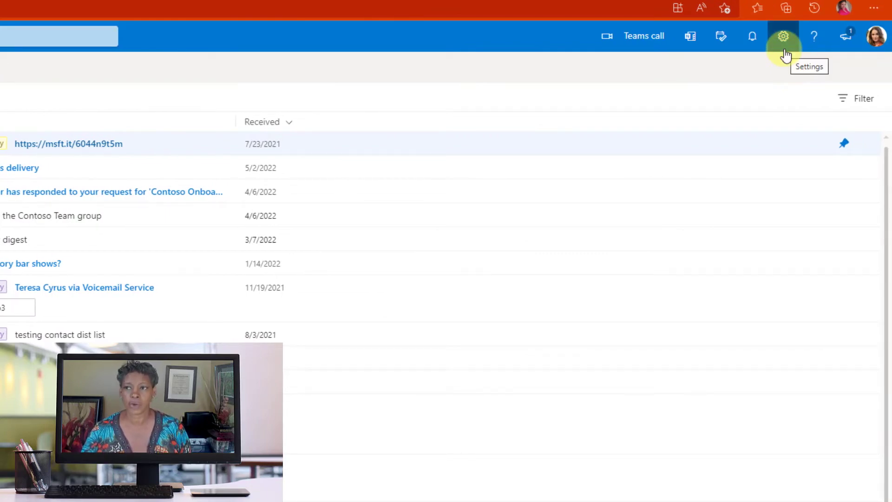
pyautogui.click(783, 37)
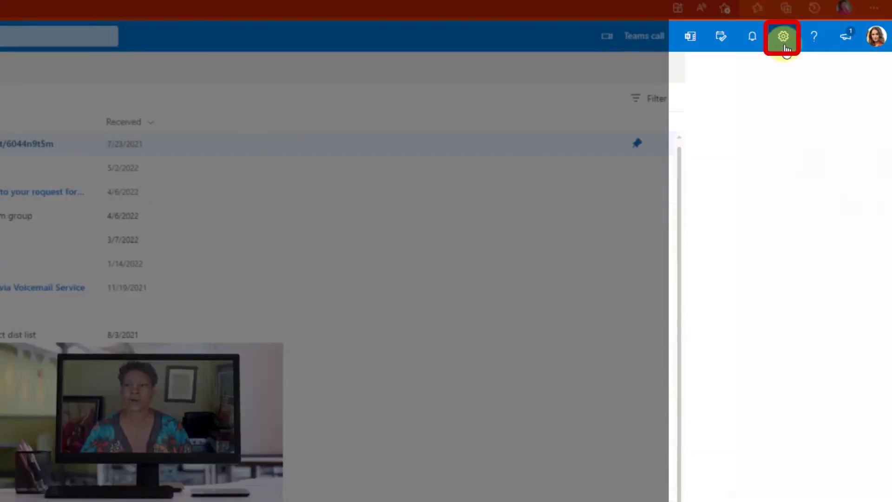
pyautogui.scroll(-2, 767, 279)
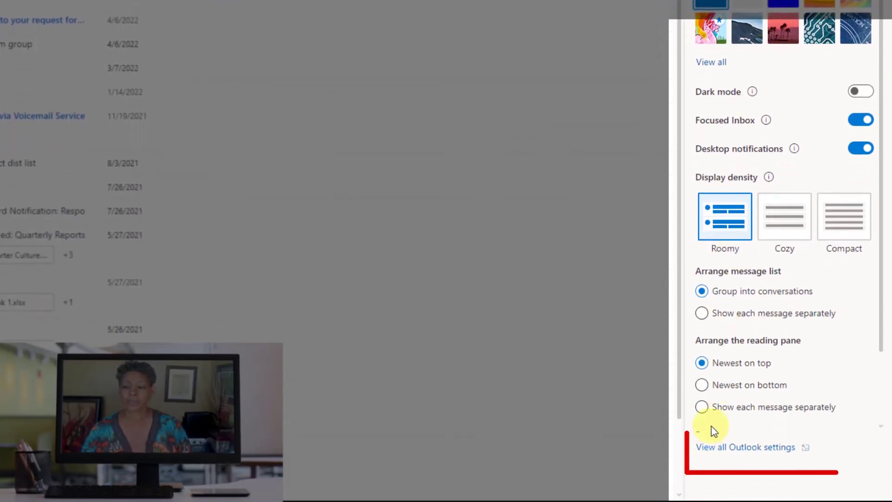
pyautogui.click(719, 457)
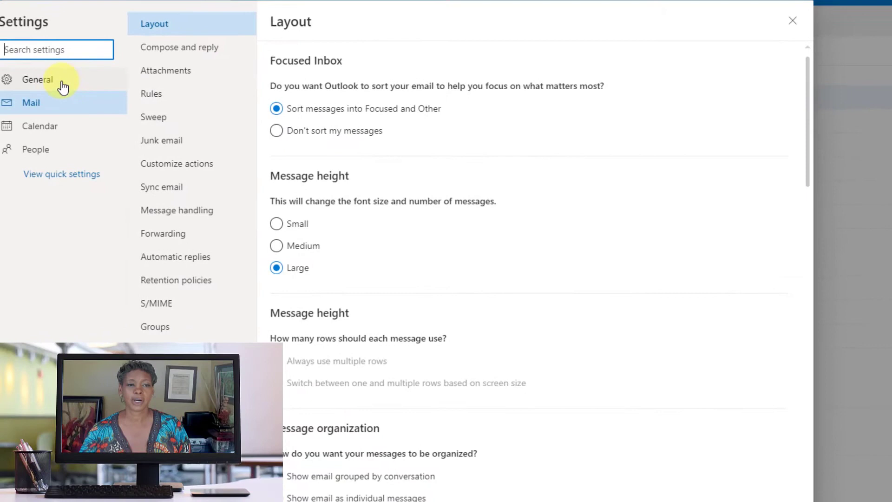
pyautogui.click(92, 110)
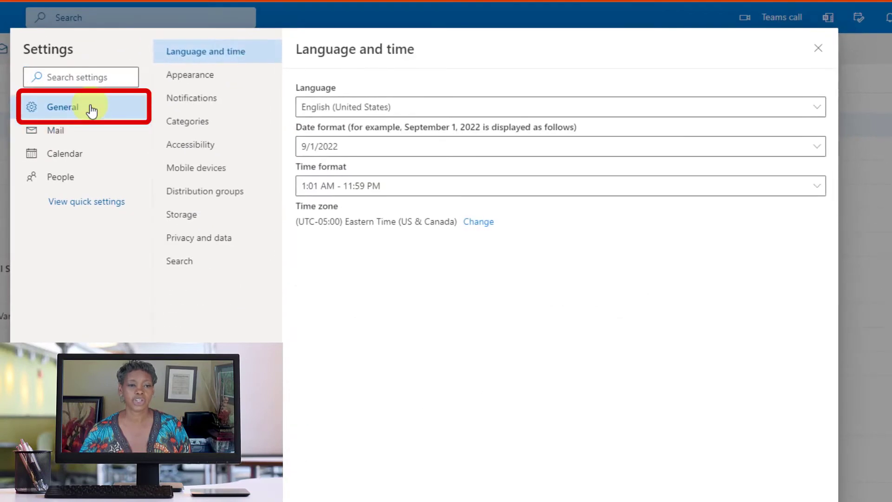
pyautogui.click(183, 101)
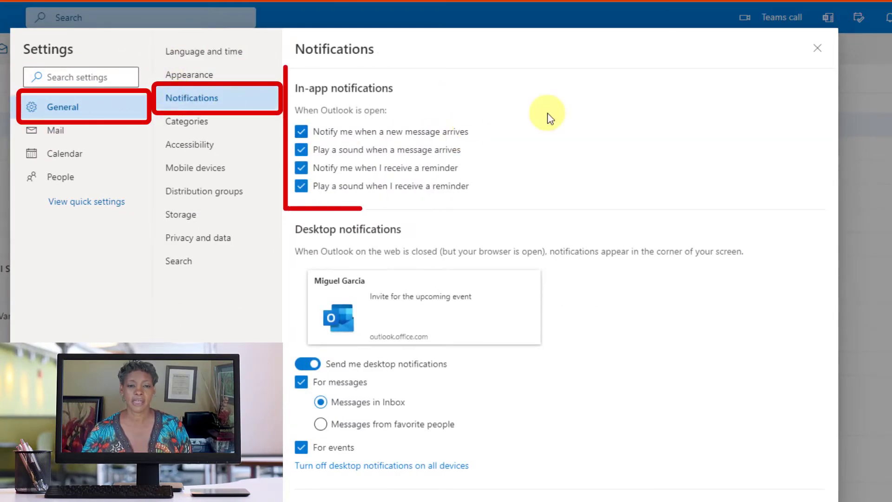
pyautogui.click(817, 55)
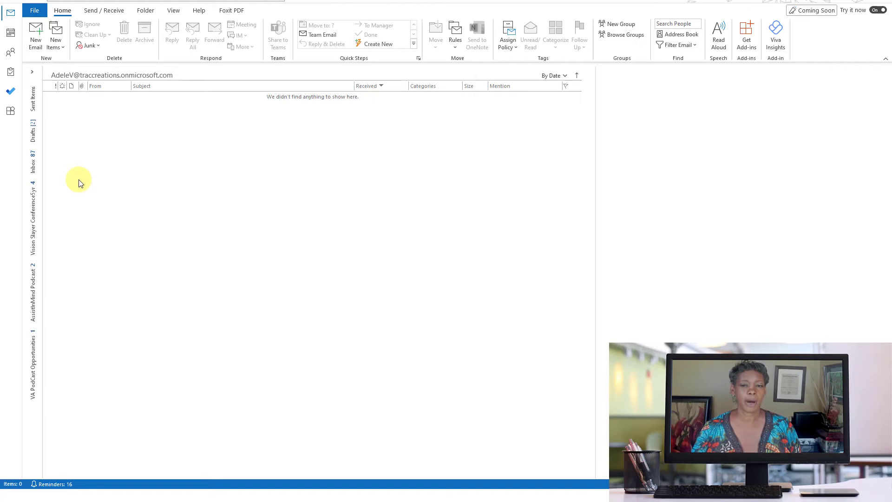
# Open Outlook Options from the File backstage menu
pyautogui.click(34, 12)
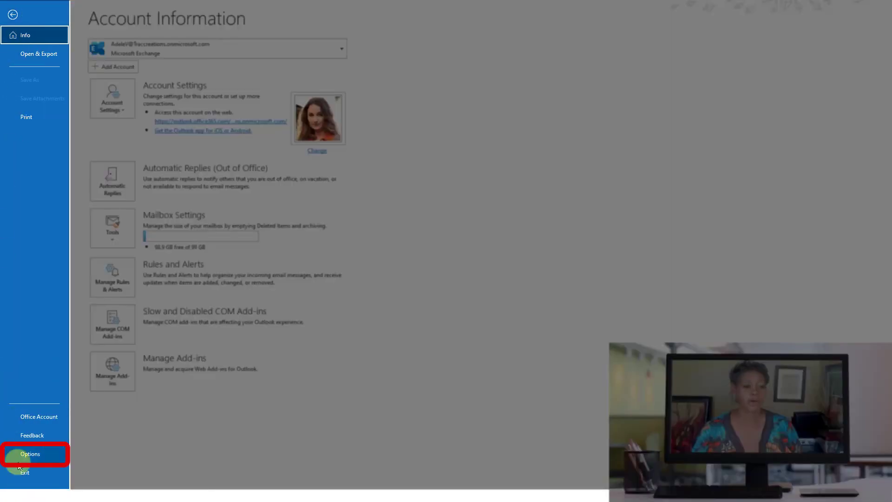
pyautogui.click(43, 456)
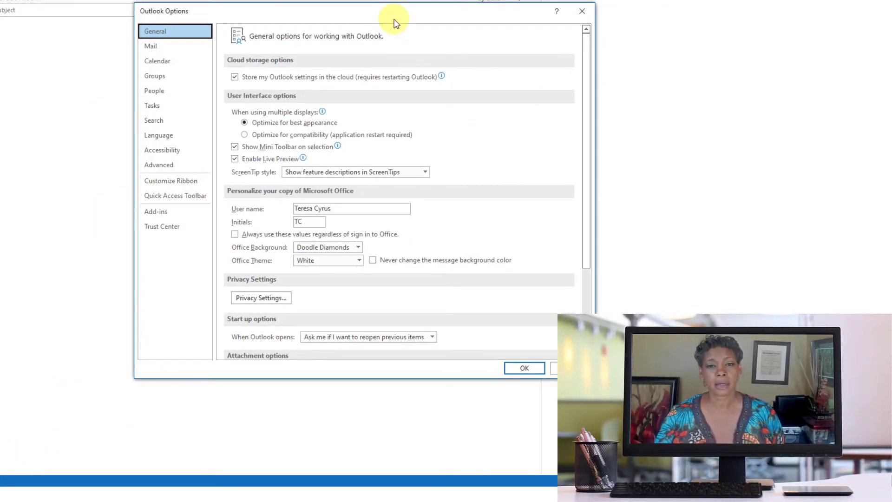
# Keep 'Display a Desktop Alert' checked under Mail > Message arrival and confirm with OK
pyautogui.click(181, 47)
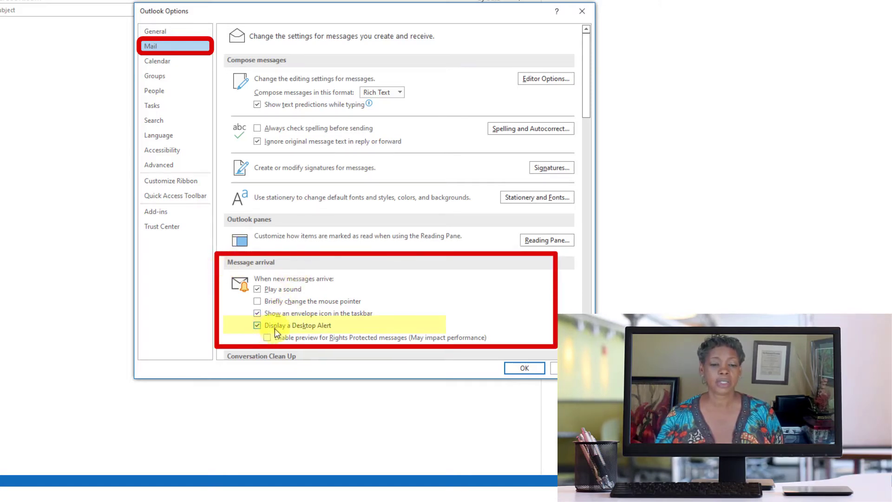
pyautogui.click(257, 327)
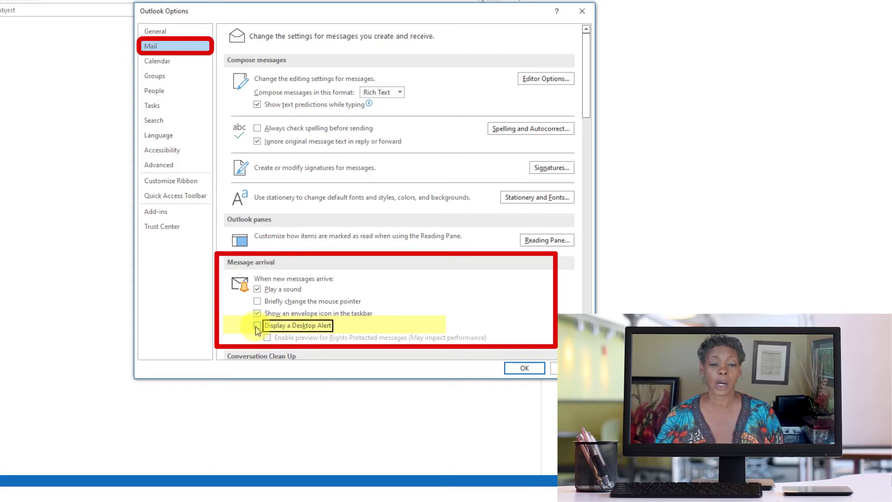
pyautogui.click(257, 327)
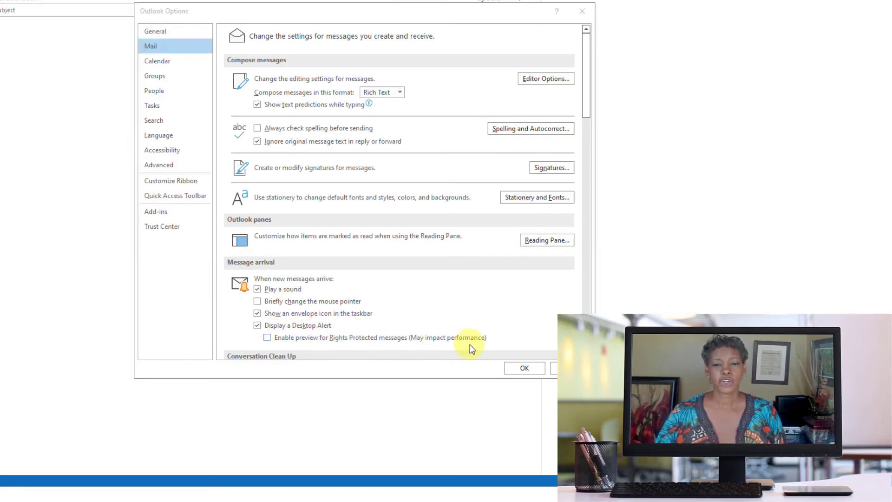
pyautogui.click(524, 368)
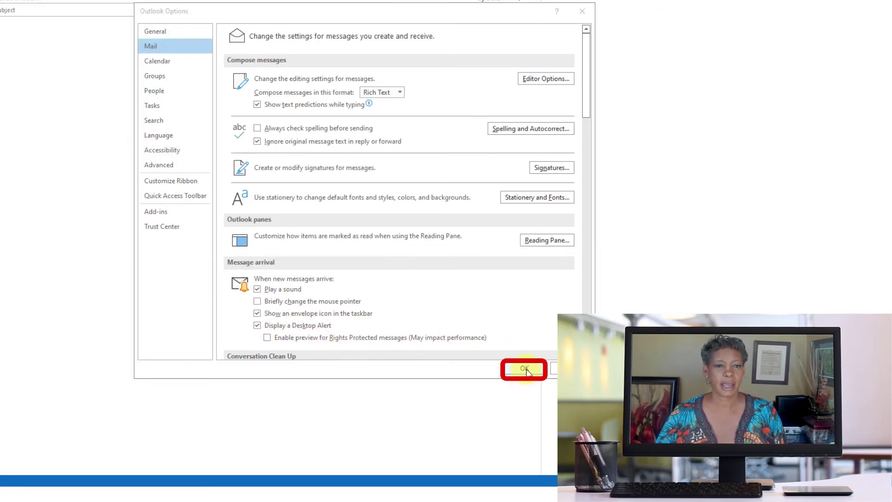